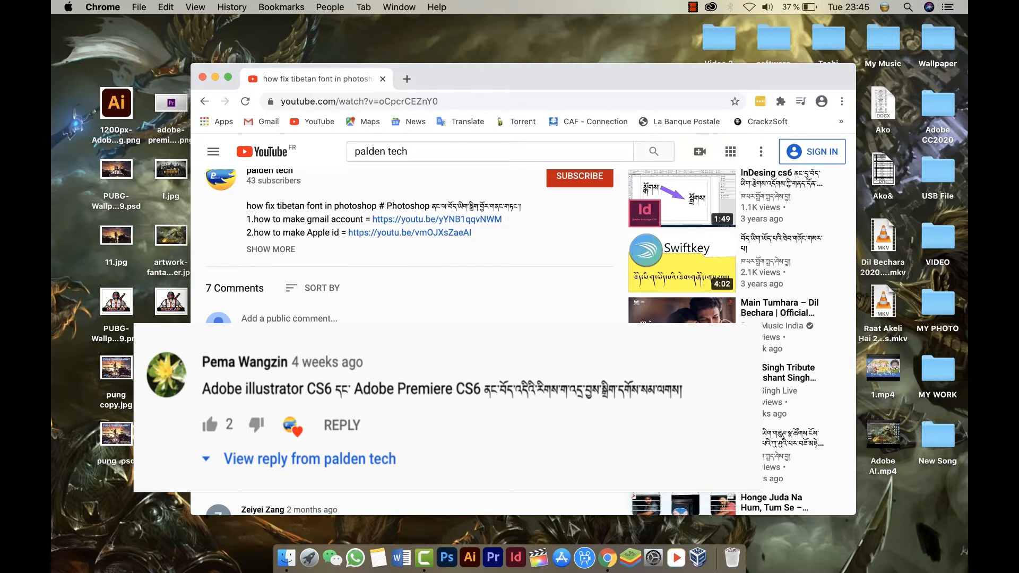
Step: Minimize the browser and place a line of placeholder text on the Illustrator artboard in the font Monlam Uni OuChan3
{"action": "left_click", "coordinate": [215, 77]}
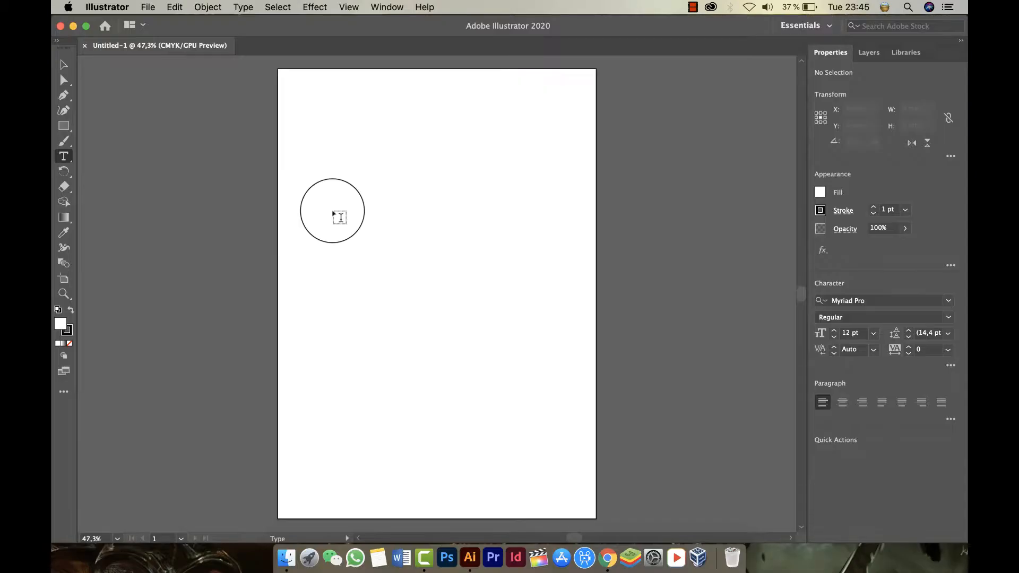
{"action": "left_click", "coordinate": [314, 204]}
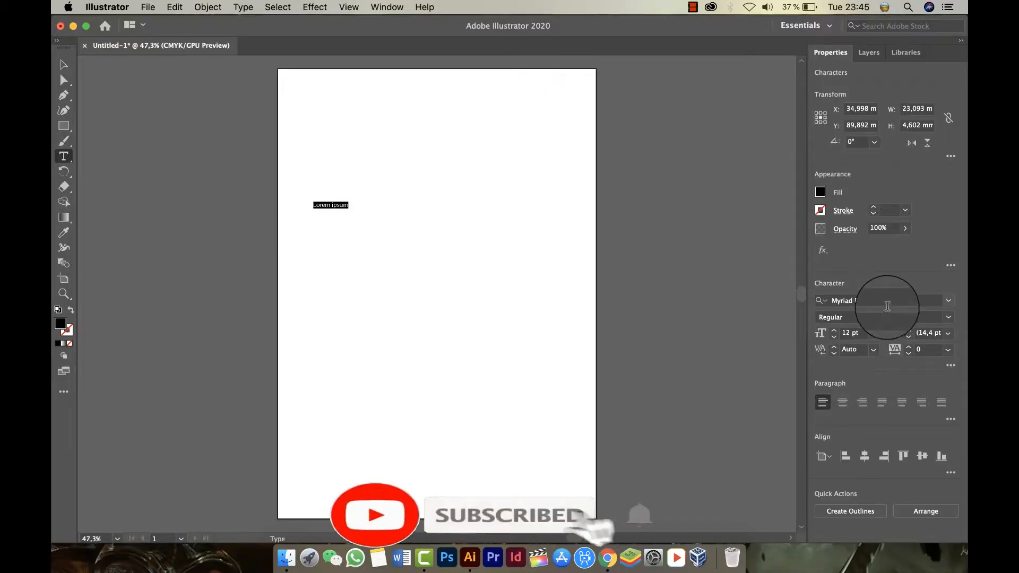
{"action": "left_click", "coordinate": [875, 301]}
{"action": "left_click", "coordinate": [947, 300]}
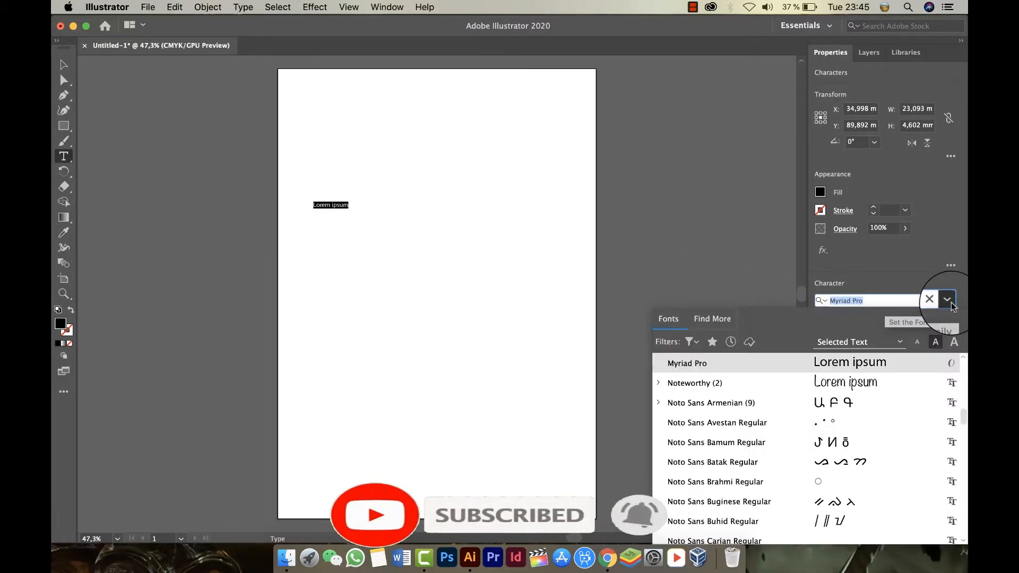
{"action": "scroll", "coordinate": [828, 456], "scroll_direction": "down", "scroll_amount": 10}
{"action": "scroll", "coordinate": [828, 457], "scroll_direction": "down", "scroll_amount": 15}
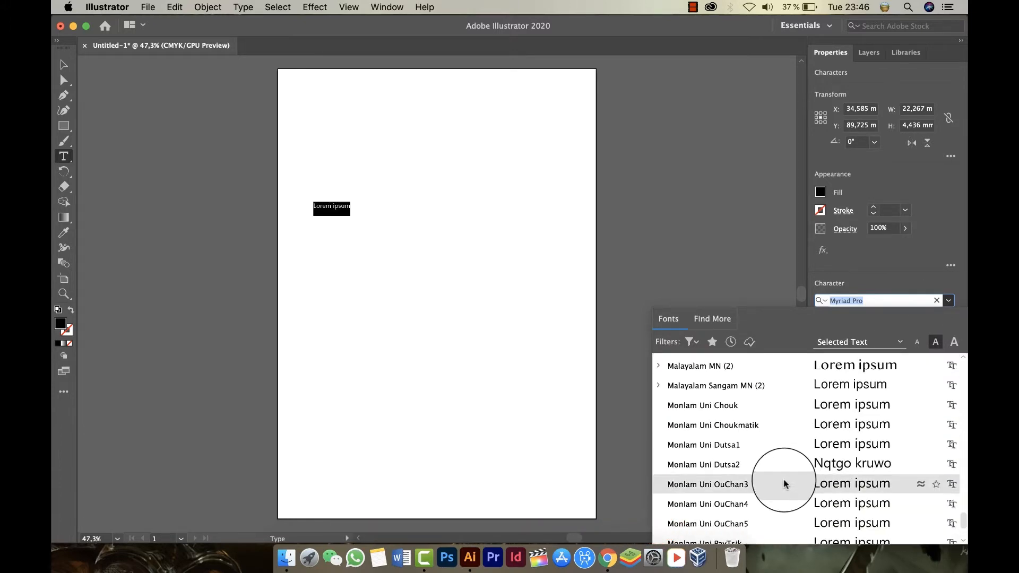
{"action": "left_click", "coordinate": [784, 483]}
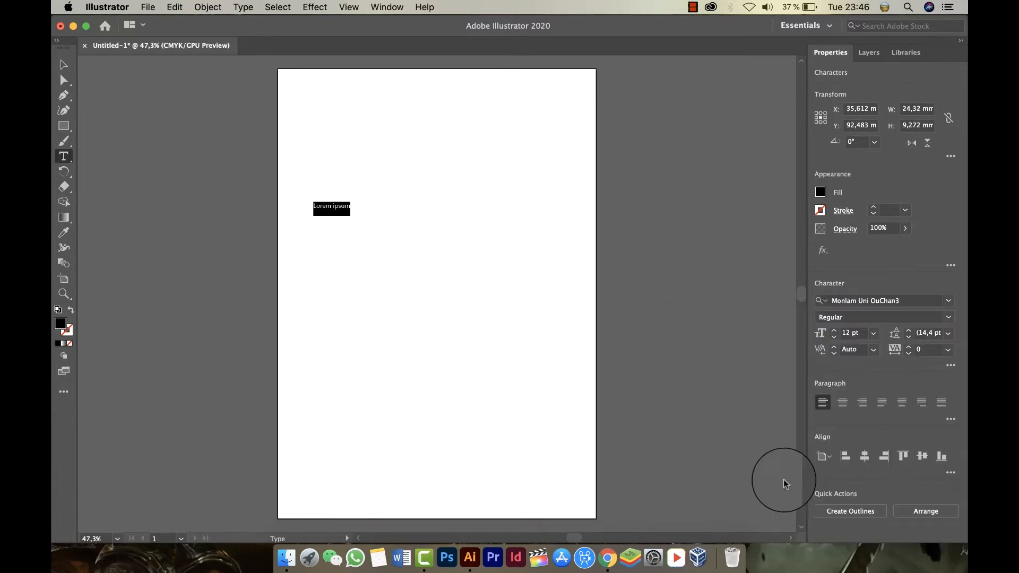
Step: Set the text size to 72 pt and replace the placeholder text with Tibetan syllables containing stacked letters
{"action": "left_click", "coordinate": [874, 335]}
{"action": "left_click", "coordinate": [888, 321]}
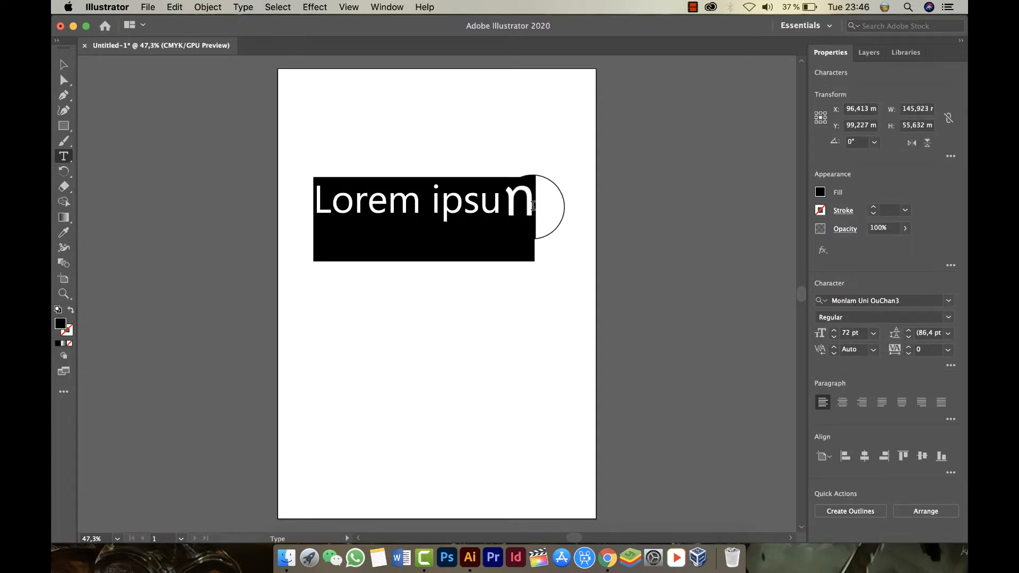
{"action": "key", "text": "BackSpace"}
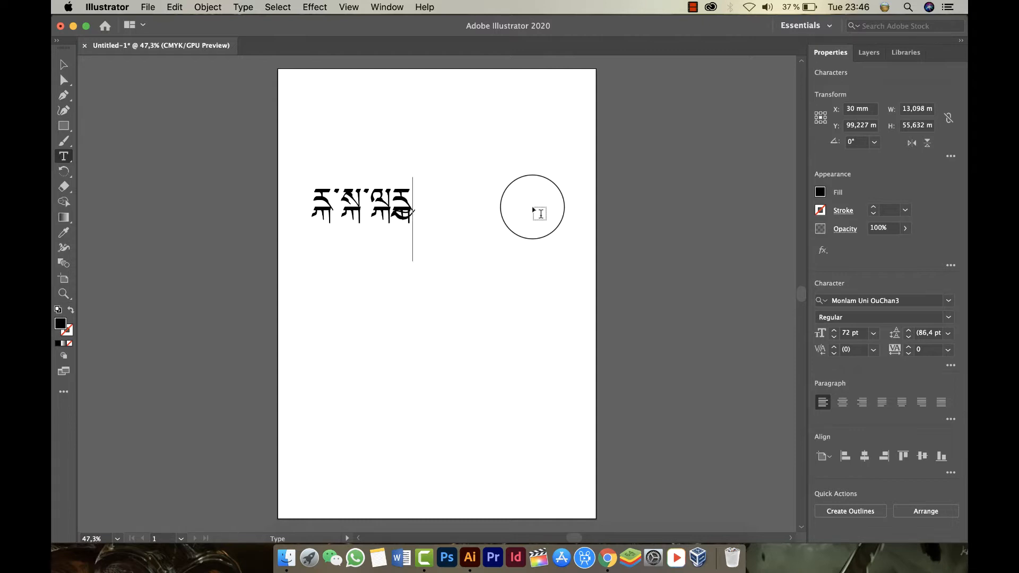
{"action": "type", "text": "་རྔ་"}
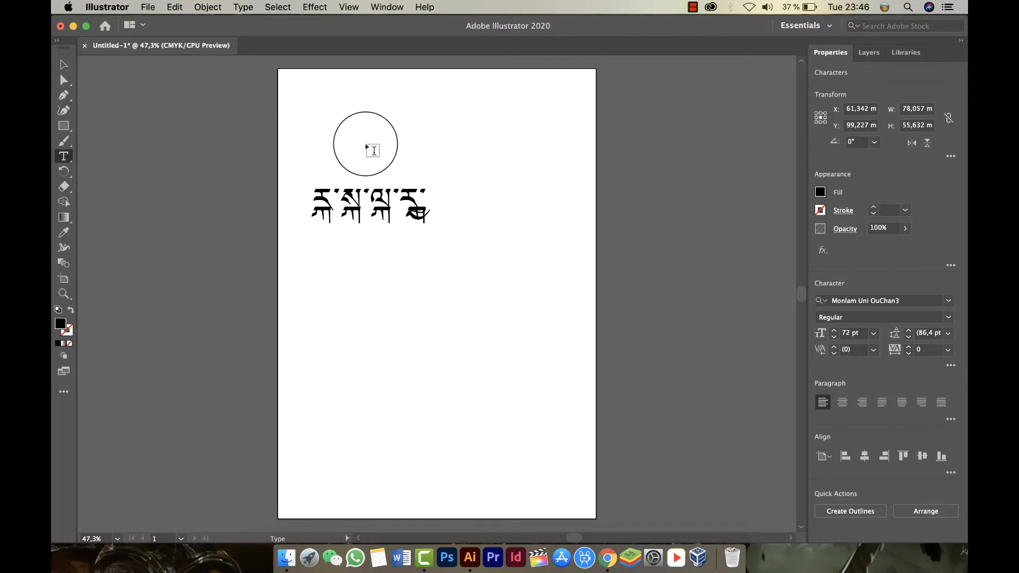
Step: In the Type preferences, disable Show East Asian Options and enable Show Indic Options
{"action": "left_click", "coordinate": [107, 8]}
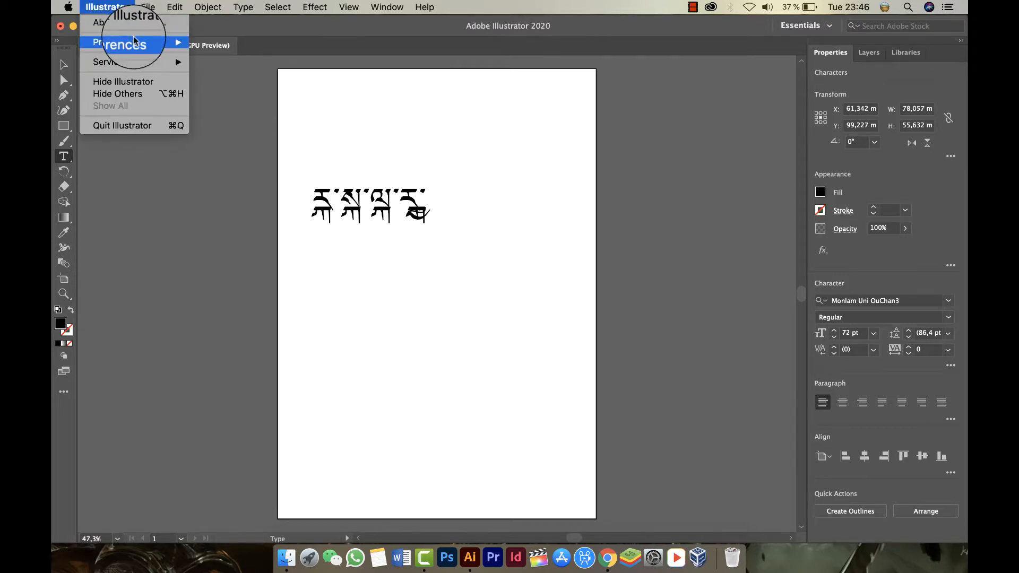
{"action": "mouse_move", "coordinate": [172, 43]}
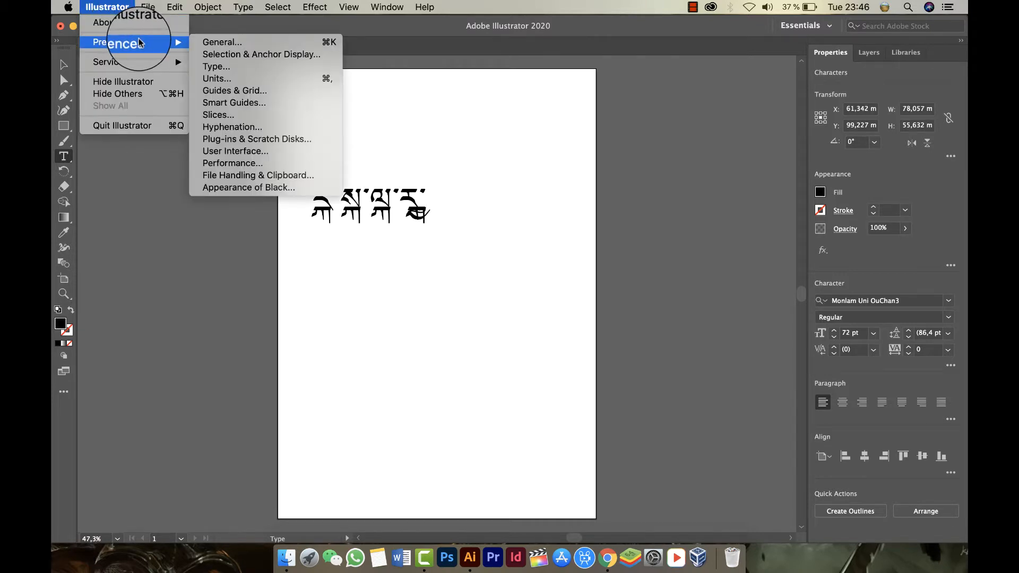
{"action": "left_click", "coordinate": [212, 42]}
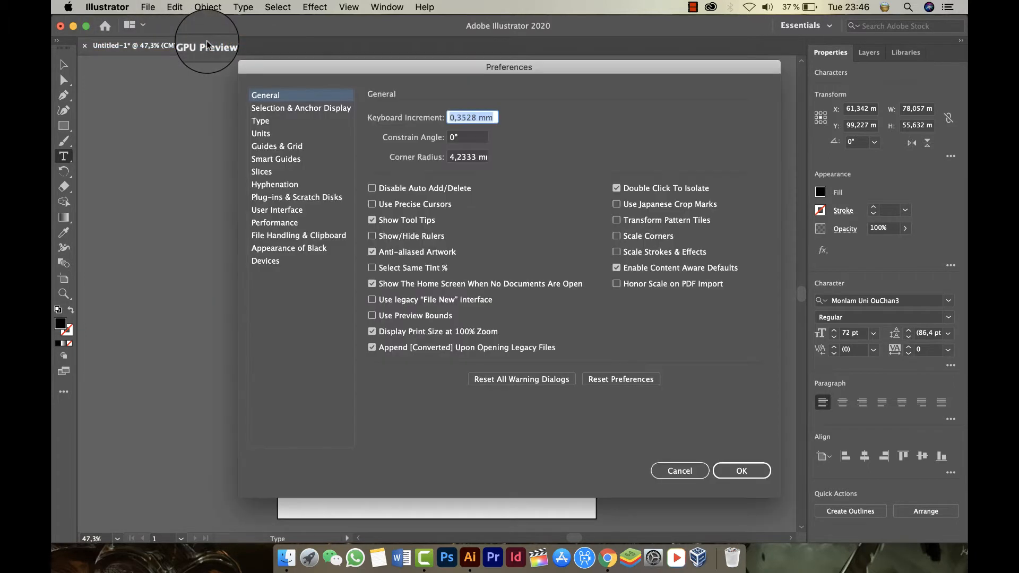
{"action": "left_click", "coordinate": [264, 123]}
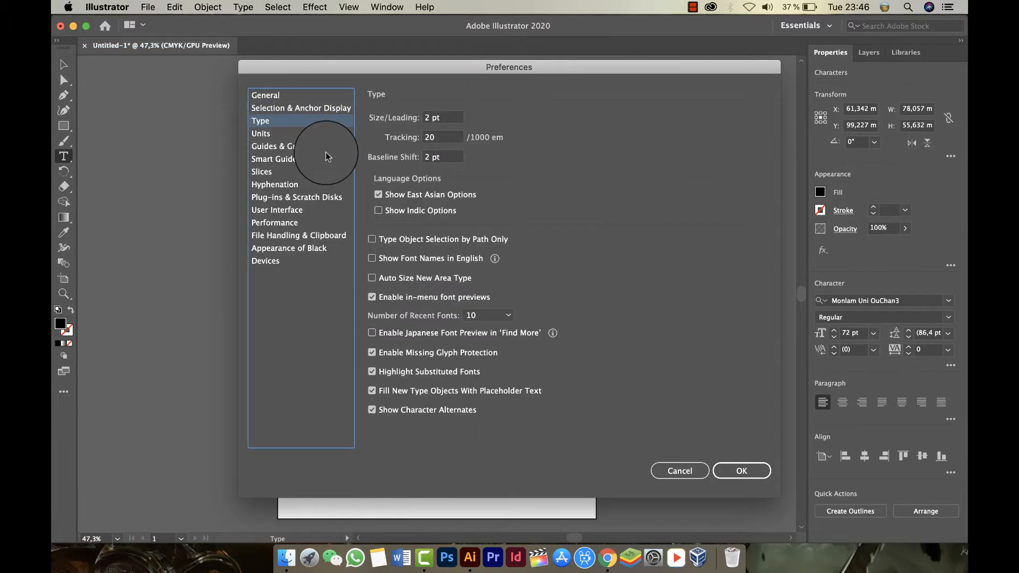
{"action": "left_click", "coordinate": [376, 195]}
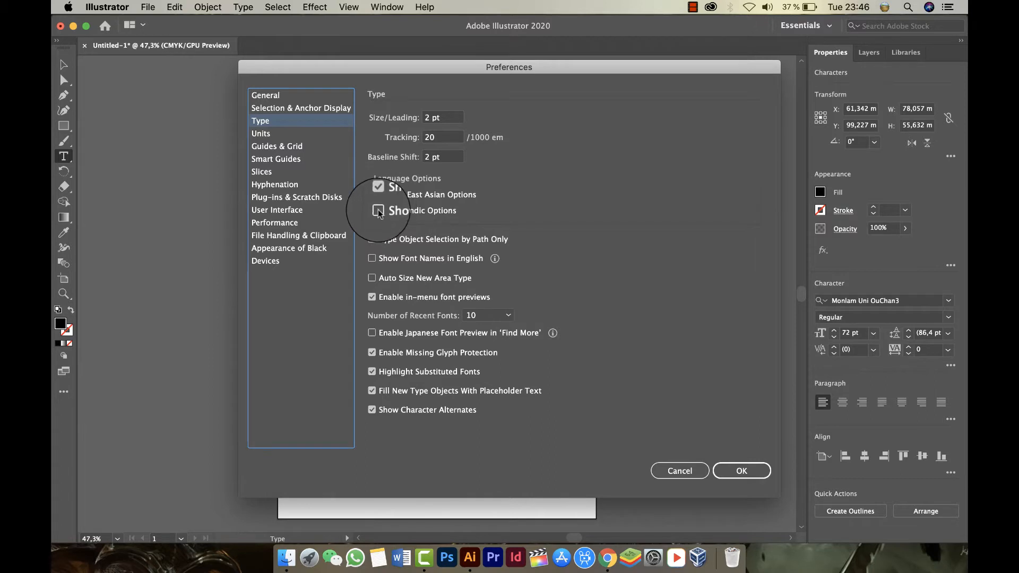
{"action": "left_click", "coordinate": [378, 211]}
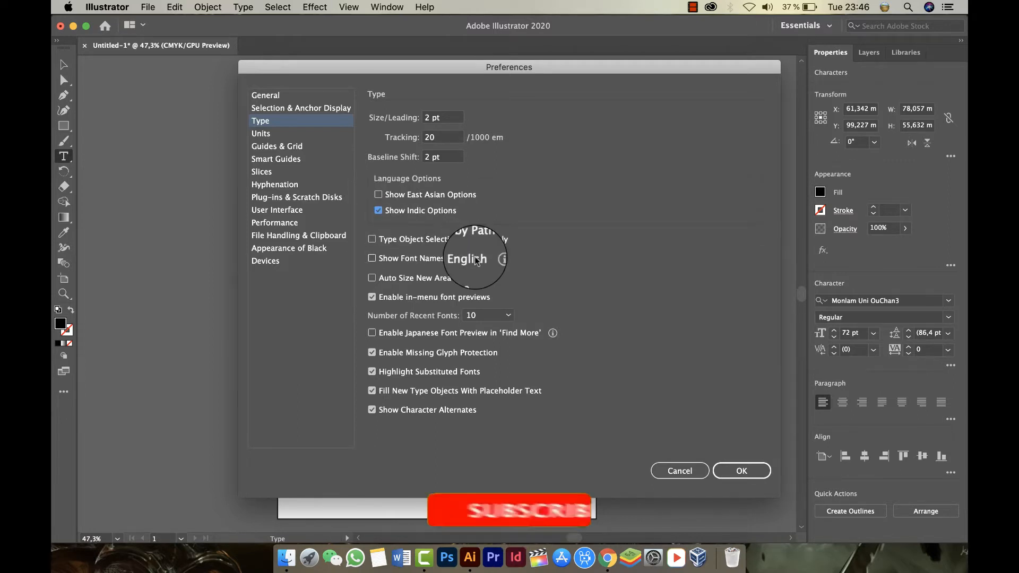
{"action": "left_click", "coordinate": [742, 480]}
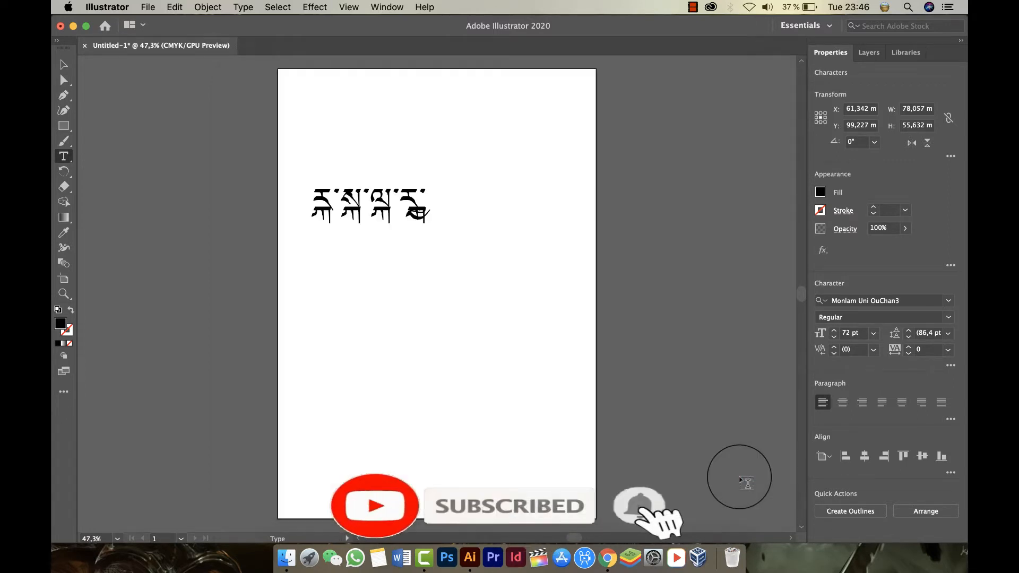
Step: Quit and relaunch Illustrator without saving Untitled-1, and create a new blank document
{"action": "left_click", "coordinate": [103, 7]}
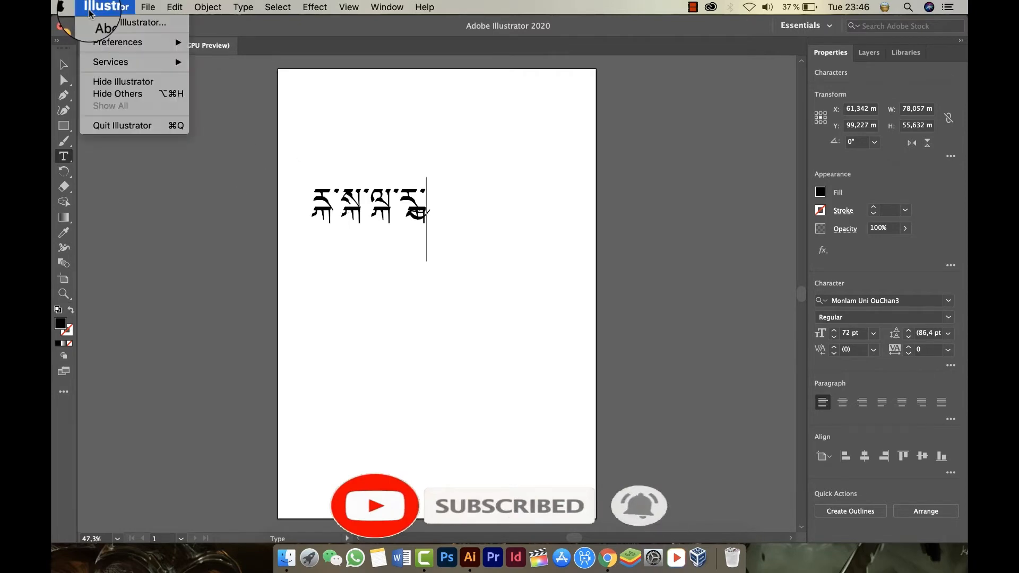
{"action": "left_click", "coordinate": [122, 130]}
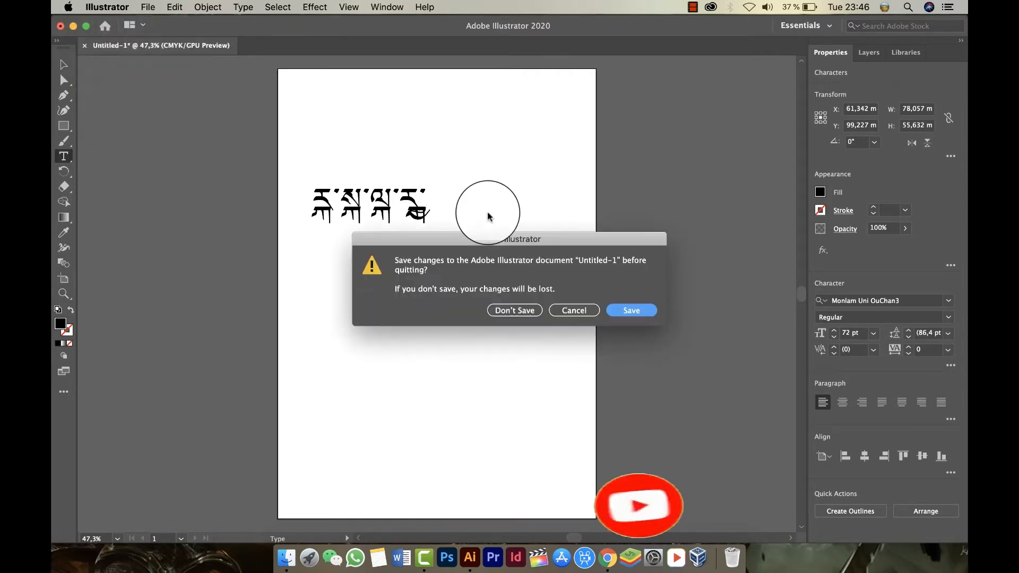
{"action": "left_click", "coordinate": [514, 311]}
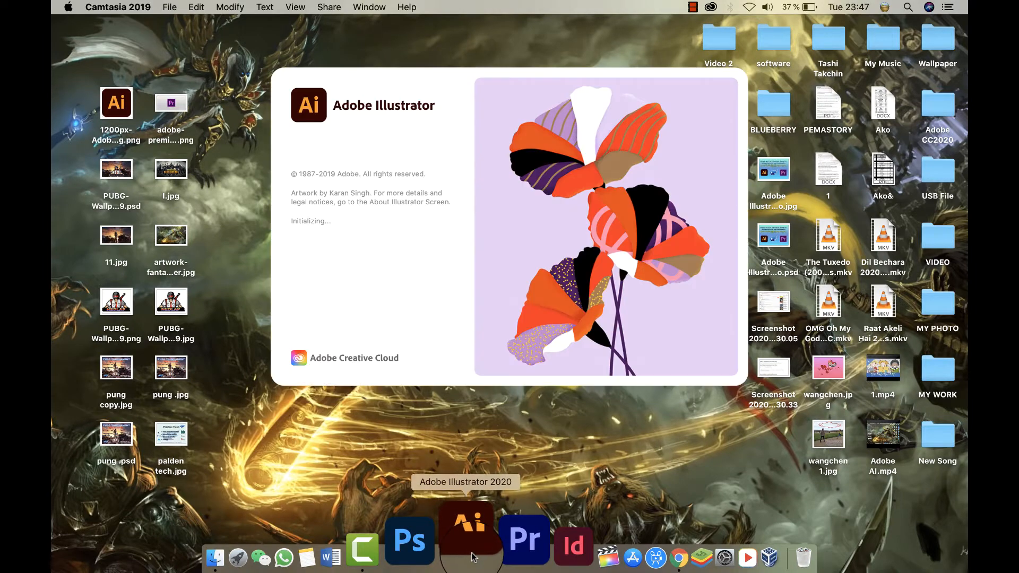
{"action": "left_click", "coordinate": [114, 167]}
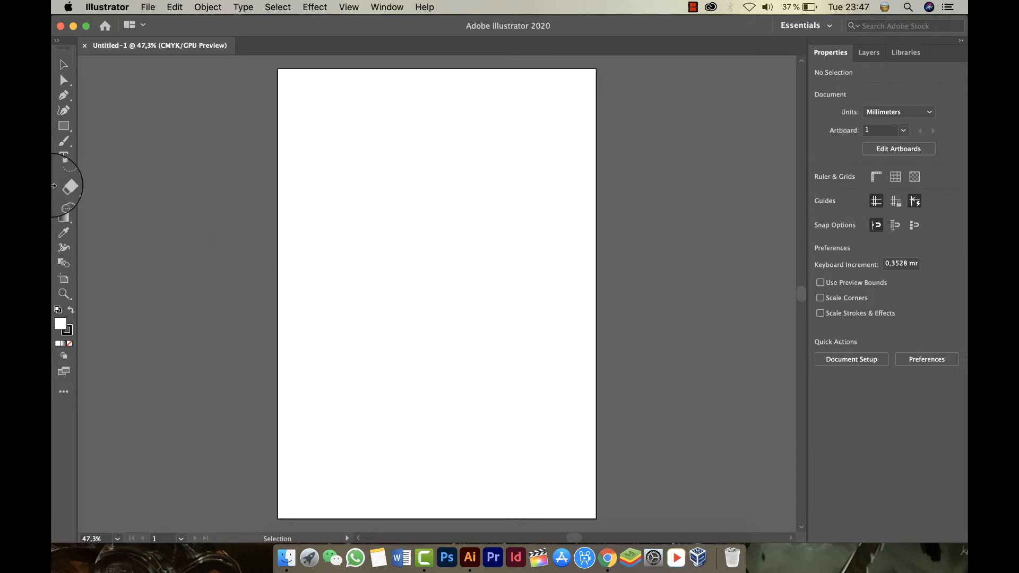
Step: Activate the Type tool and set its font to Monlam Uni OuChan3
{"action": "left_click", "coordinate": [64, 156]}
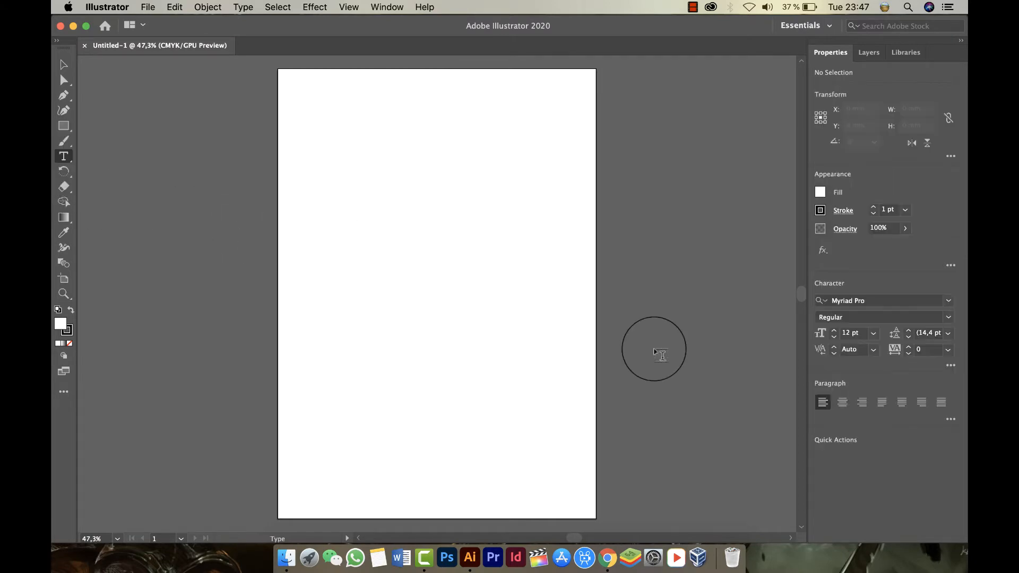
{"action": "left_click", "coordinate": [948, 300]}
{"action": "scroll", "coordinate": [870, 414], "scroll_direction": "down", "scroll_amount": 5}
{"action": "scroll", "coordinate": [870, 414], "scroll_direction": "down", "scroll_amount": 20}
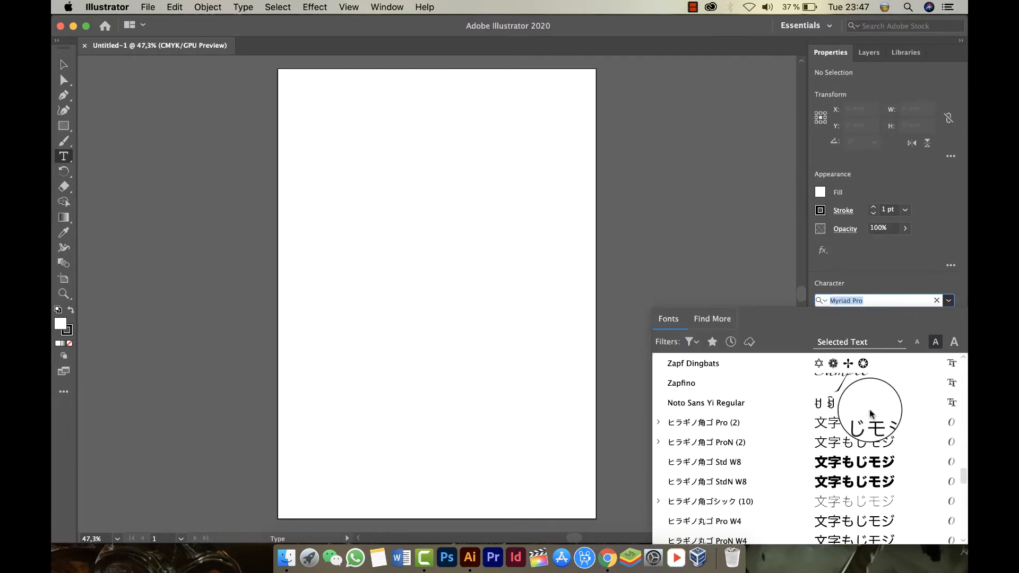
{"action": "scroll", "coordinate": [870, 414], "scroll_direction": "up", "scroll_amount": 8}
{"action": "scroll", "coordinate": [870, 414], "scroll_direction": "up", "scroll_amount": 3}
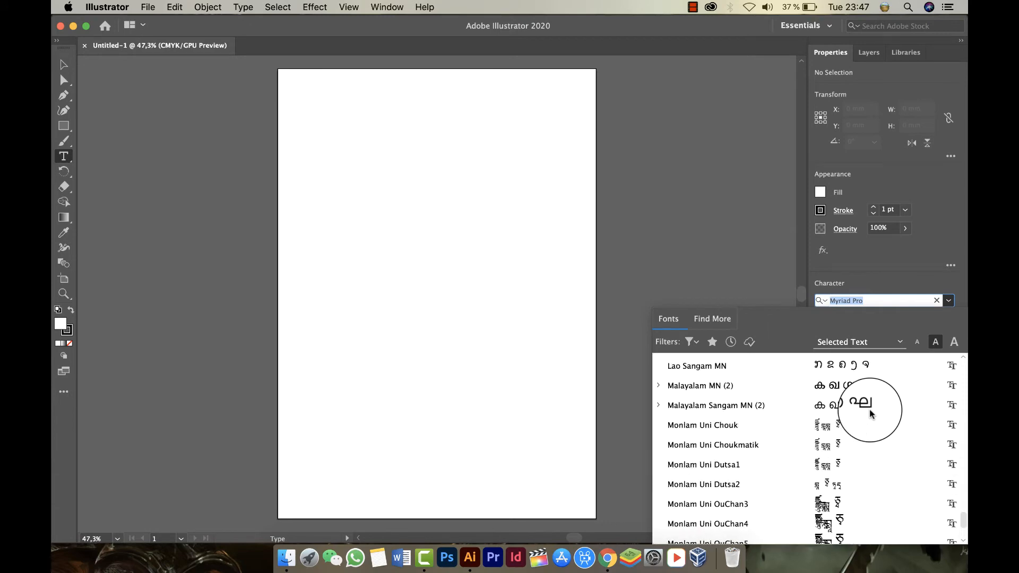
{"action": "left_click", "coordinate": [764, 502]}
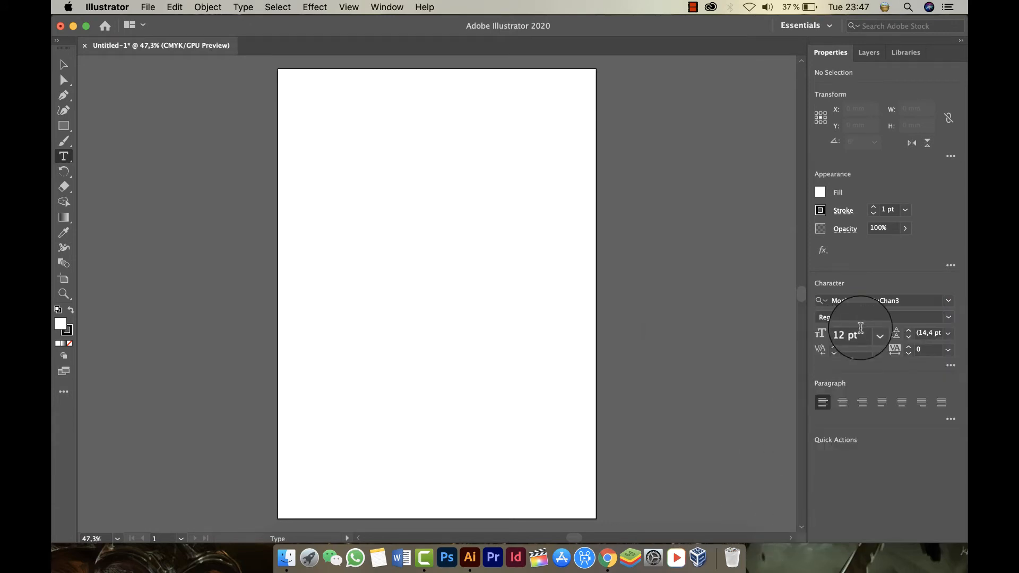
Step: Set the type size to 72 pt and enter Tibetan syllables with stacked letters on the upper part of the artboard
{"action": "left_click", "coordinate": [873, 333]}
{"action": "left_click", "coordinate": [885, 318]}
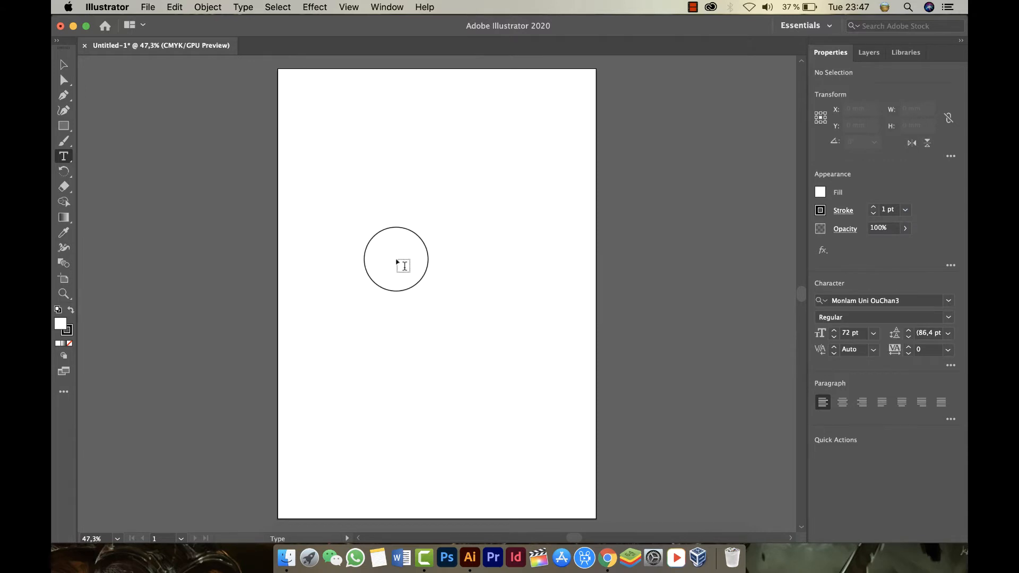
{"action": "left_click", "coordinate": [333, 218]}
{"action": "type", "text": "དུ་སྡུ་དུ་ཀ"}
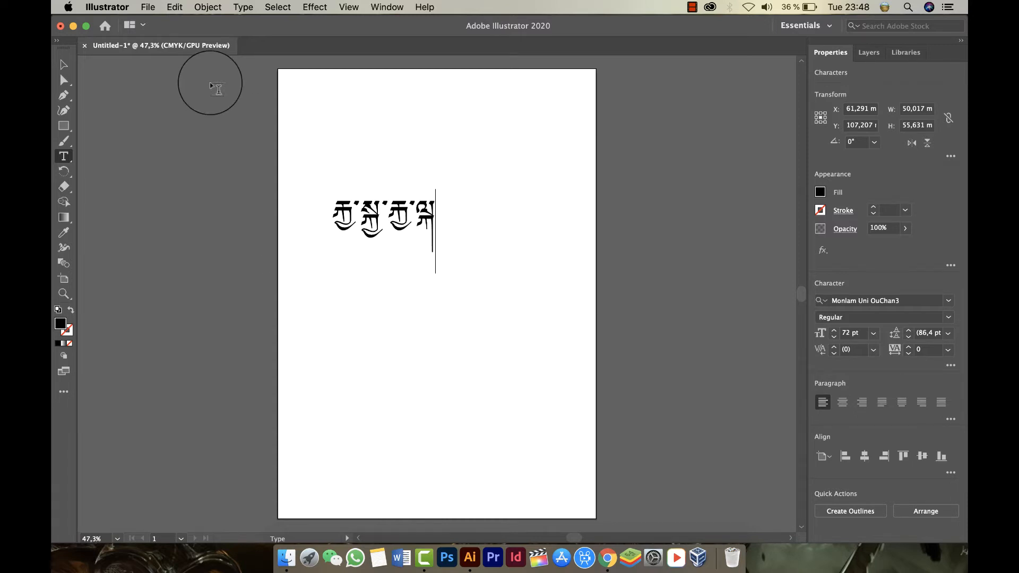
Step: Minimize the document window, switch to Premiere Pro and create a new project named Untitled with the default settings
{"action": "left_click", "coordinate": [73, 25]}
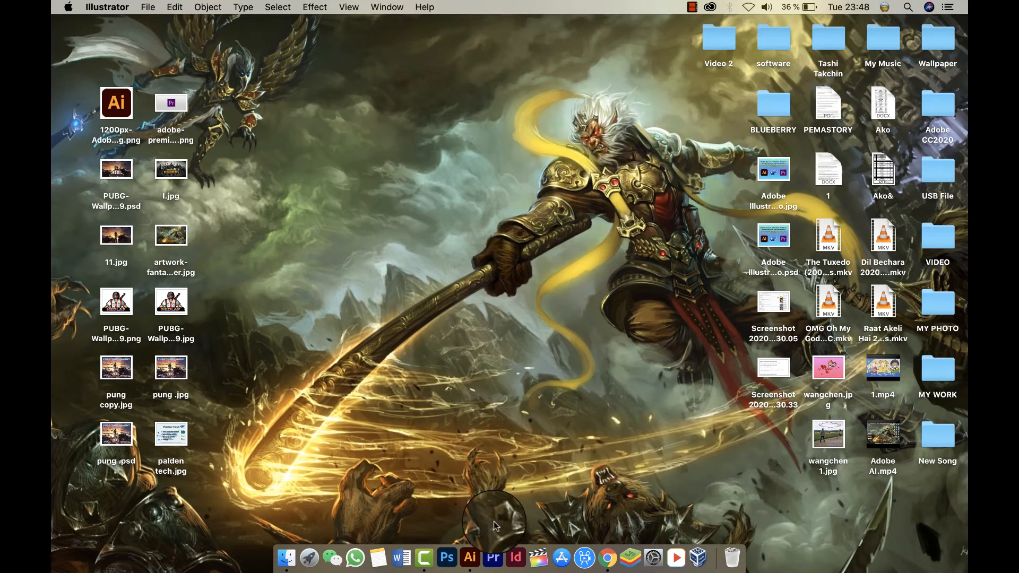
{"action": "left_click", "coordinate": [498, 557]}
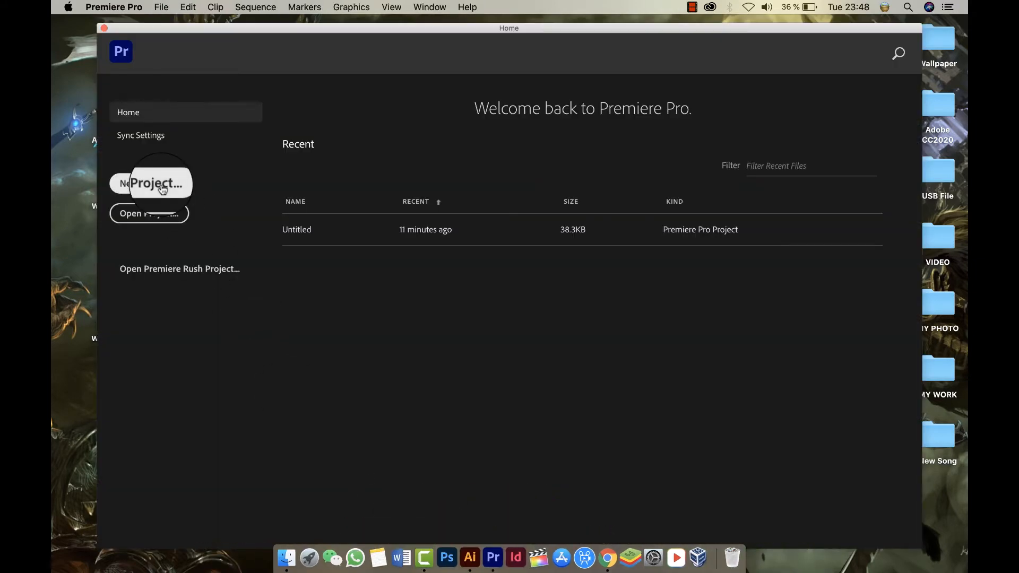
{"action": "left_click", "coordinate": [162, 189]}
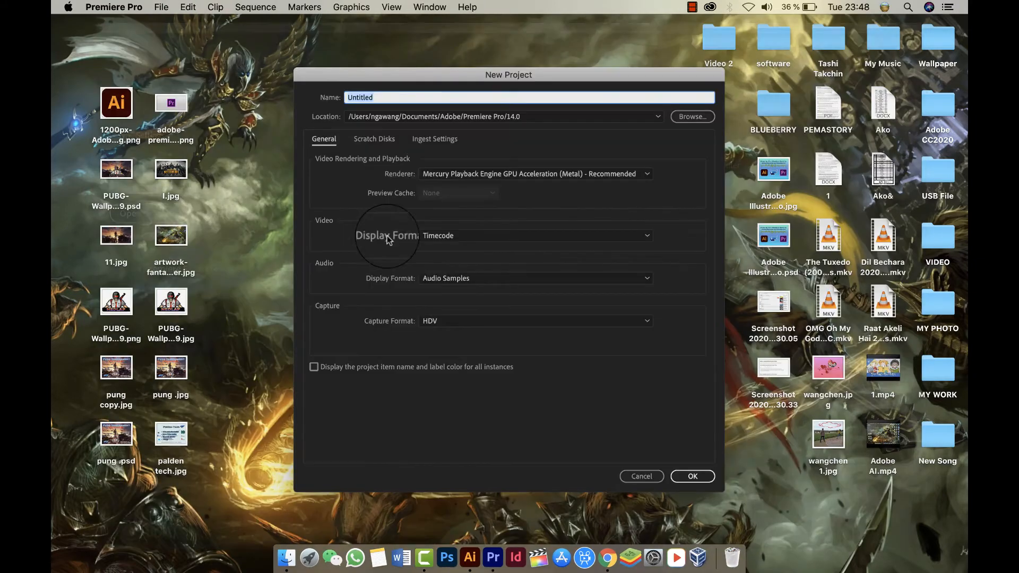
{"action": "left_click", "coordinate": [699, 479]}
{"action": "left_click", "coordinate": [605, 296]}
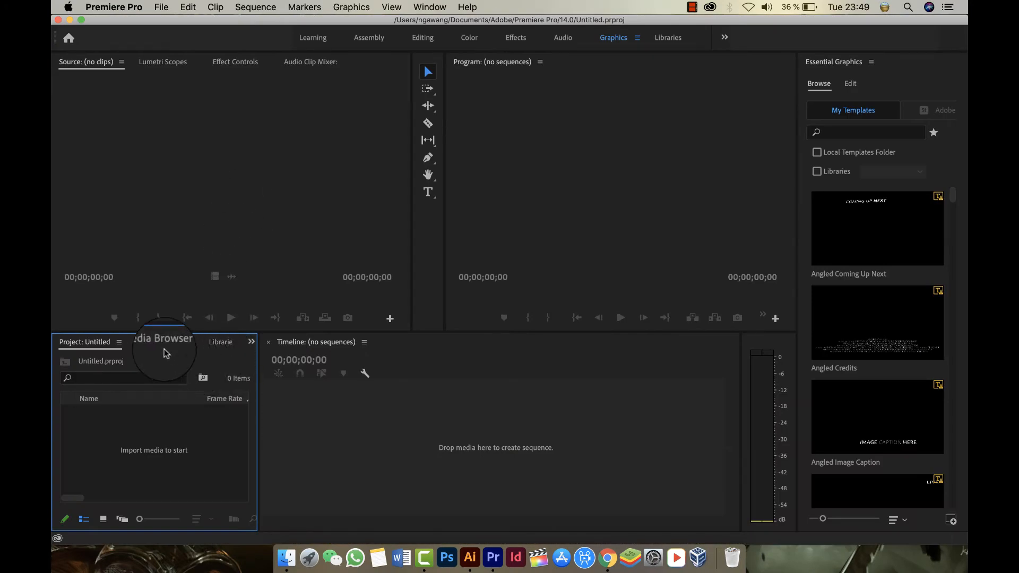
Step: Create a sequence from the image 11.jpg in the Desktop folder
{"action": "left_click", "coordinate": [160, 342]}
{"action": "left_click_drag", "start_coordinate": [213, 392], "coordinate": [311, 445]}
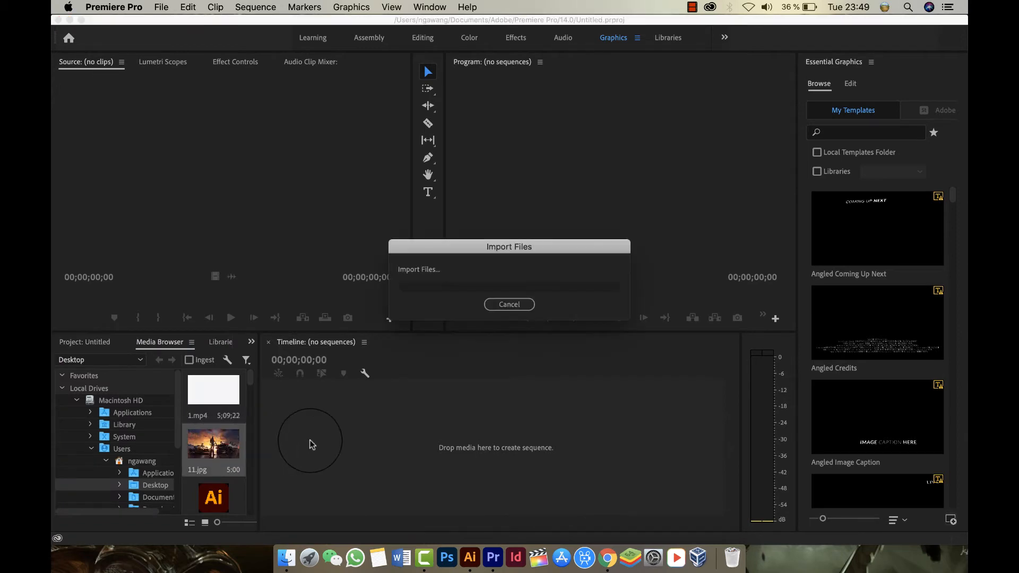
Step: Start a text layer over the left part of the image and set its font to Monlam Uni OuChan2
{"action": "left_click", "coordinate": [427, 190]}
{"action": "left_click", "coordinate": [519, 179]}
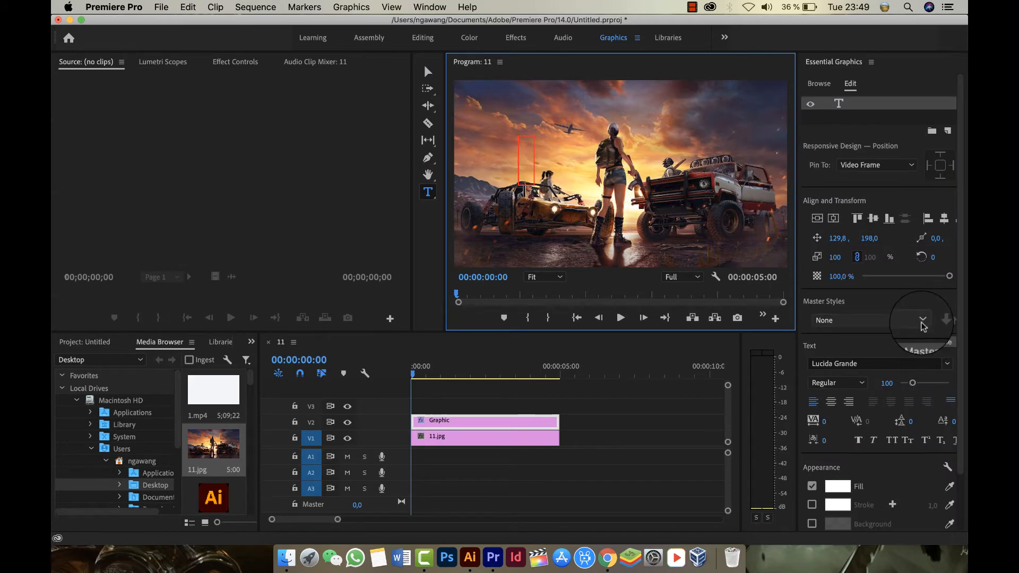
{"action": "left_click", "coordinate": [946, 364]}
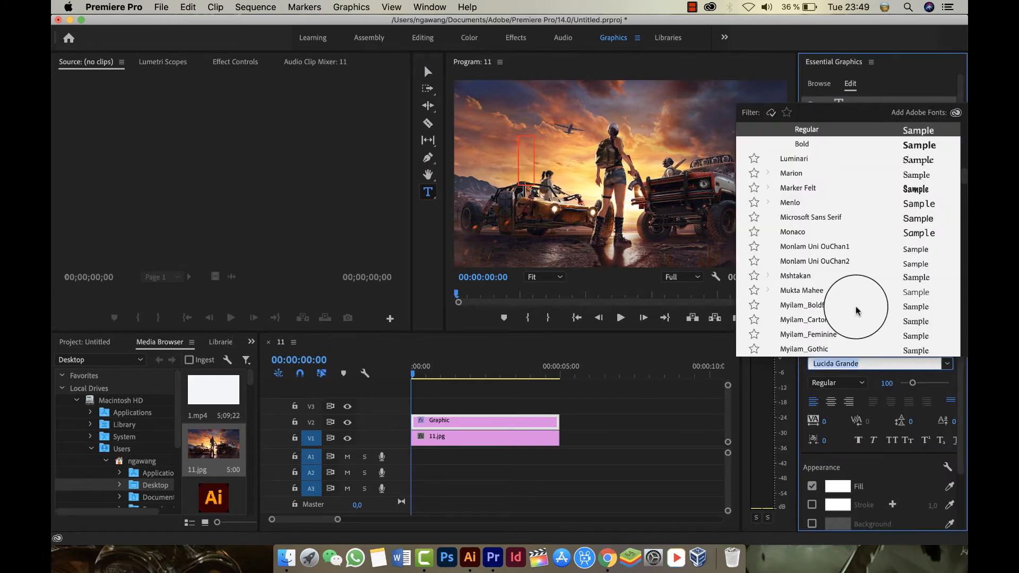
{"action": "left_click", "coordinate": [860, 261]}
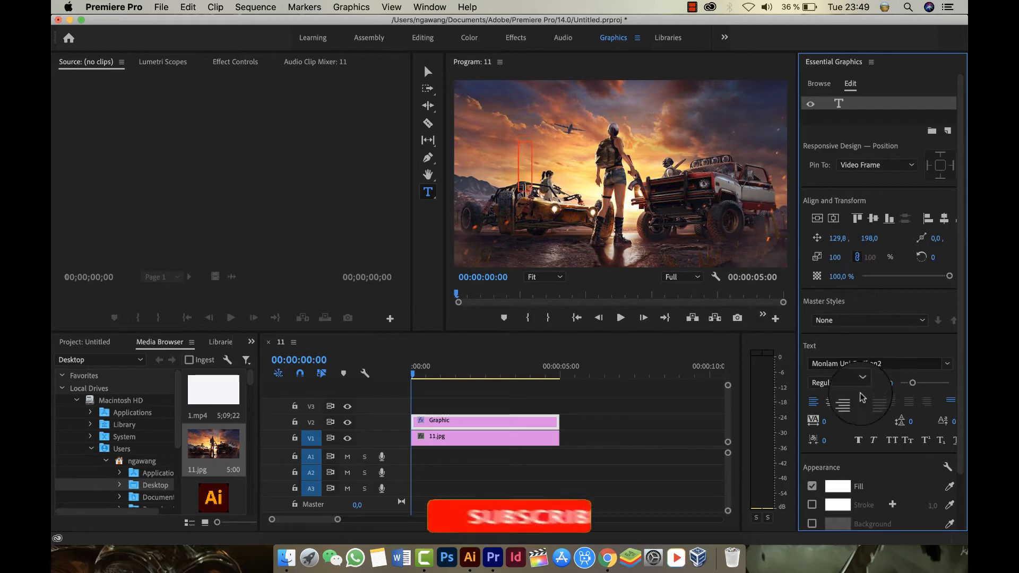
Step: Enter Tibetan syllables with stacked letters as text in the upper right of the video frame
{"action": "left_click", "coordinate": [527, 154]}
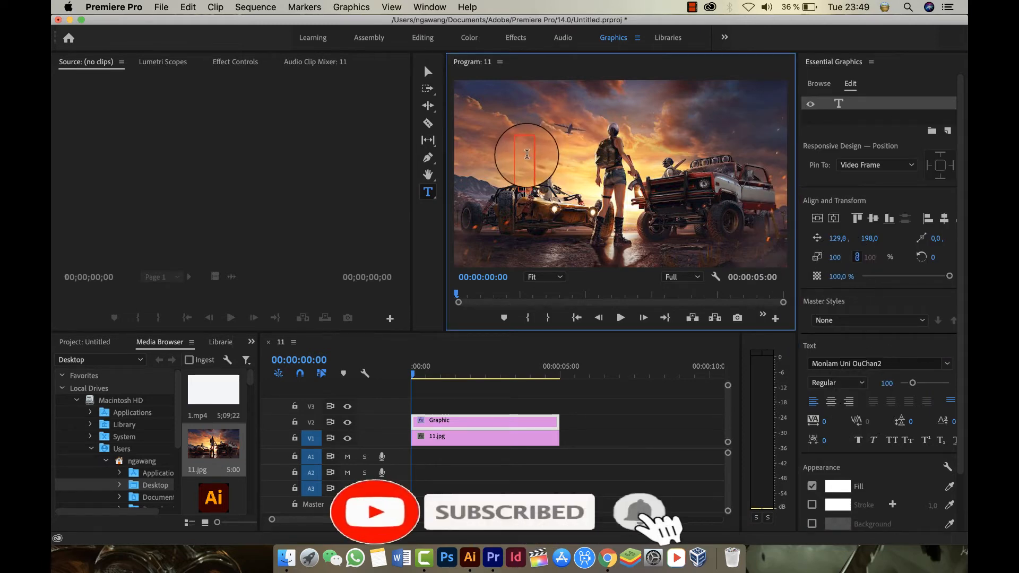
{"action": "type", "text": "ཇ"}
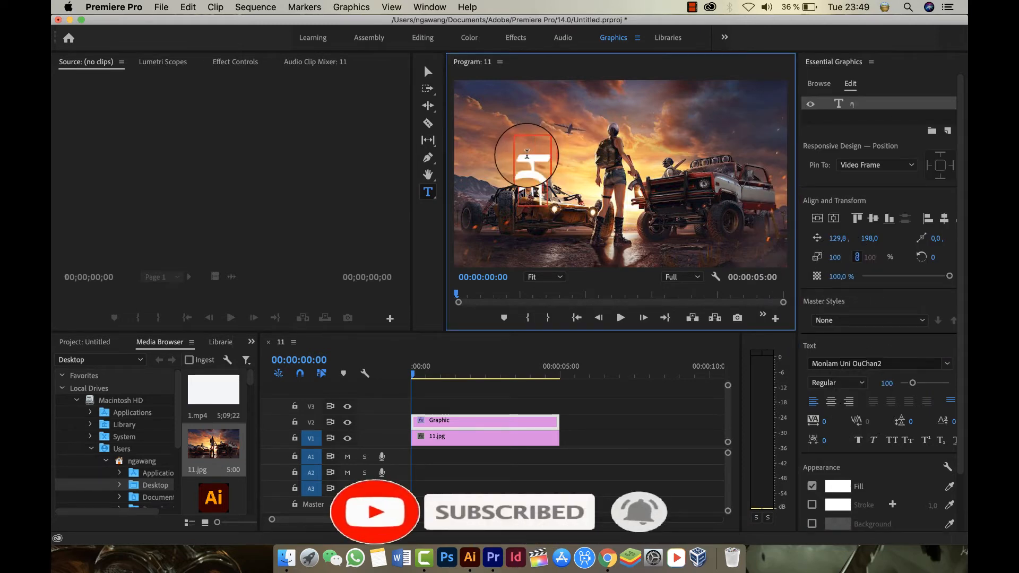
{"action": "type", "text": "ཀ་ཤུ་ཤེ"}
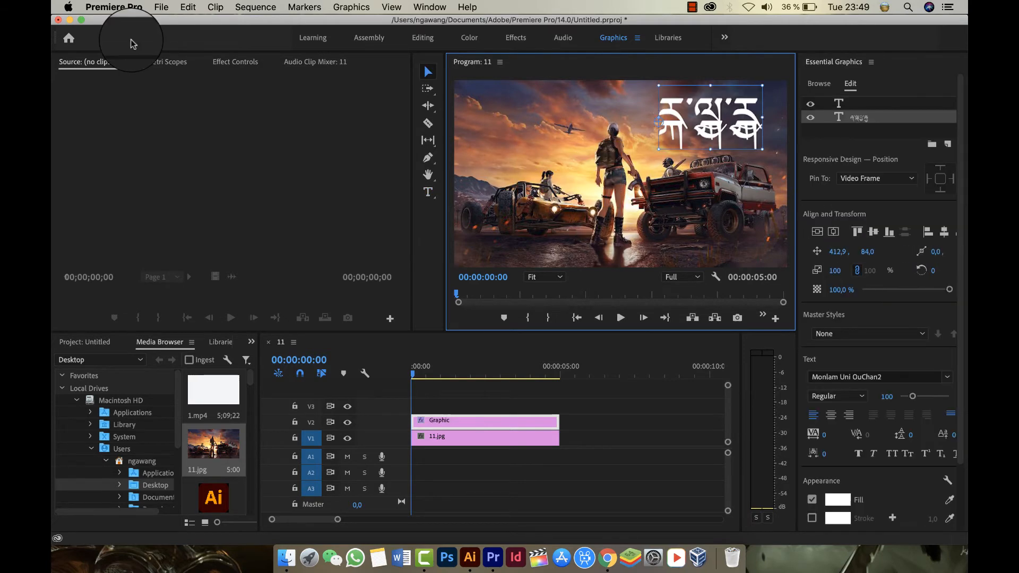
Step: Set the text engine in the Graphics preferences to South Asian and Middle Eastern
{"action": "left_click", "coordinate": [114, 7]}
{"action": "mouse_move", "coordinate": [139, 43]}
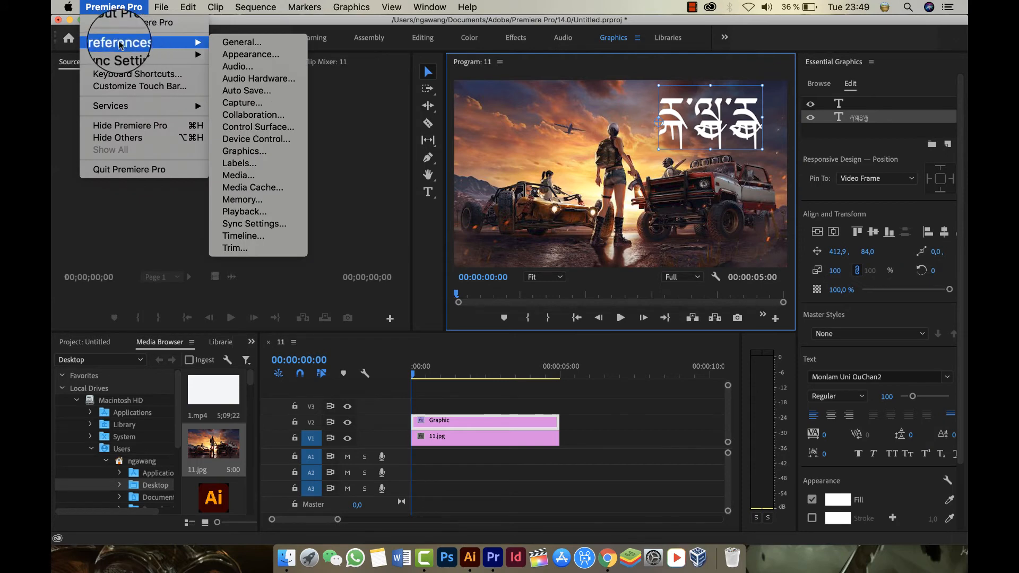
{"action": "left_click", "coordinate": [227, 42]}
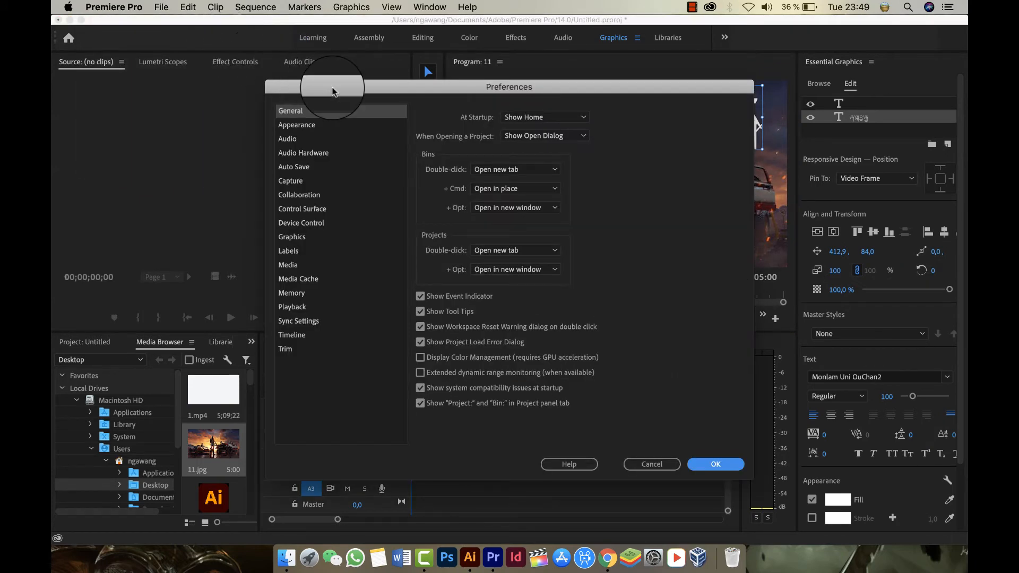
{"action": "left_click", "coordinate": [292, 237]}
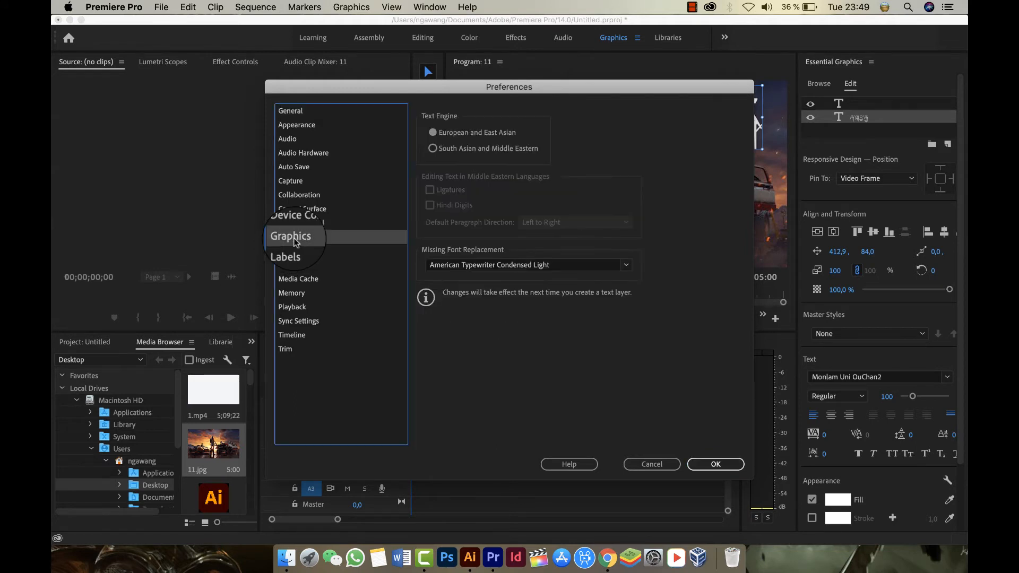
{"action": "left_click", "coordinate": [434, 152]}
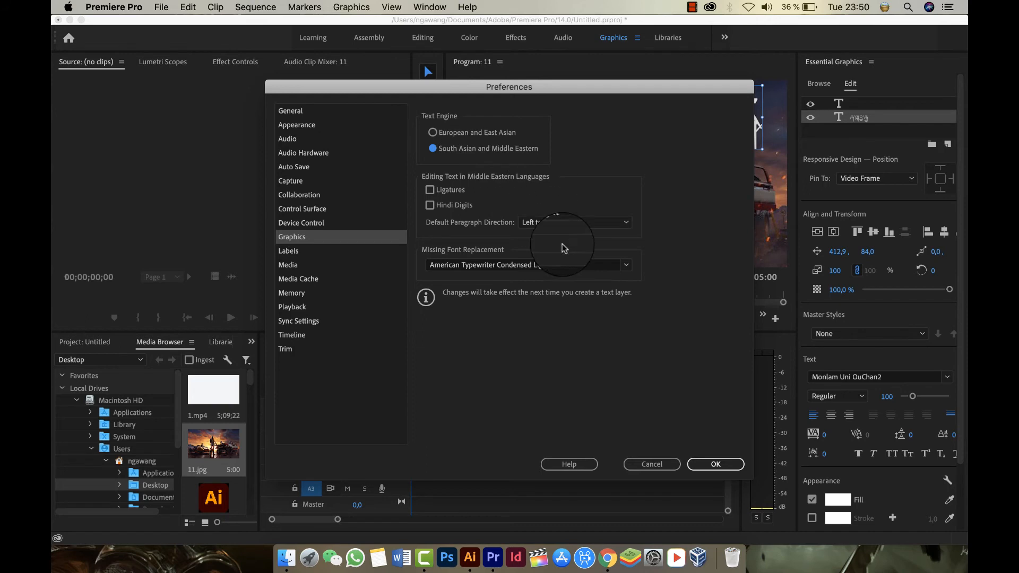
{"action": "left_click", "coordinate": [695, 465]}
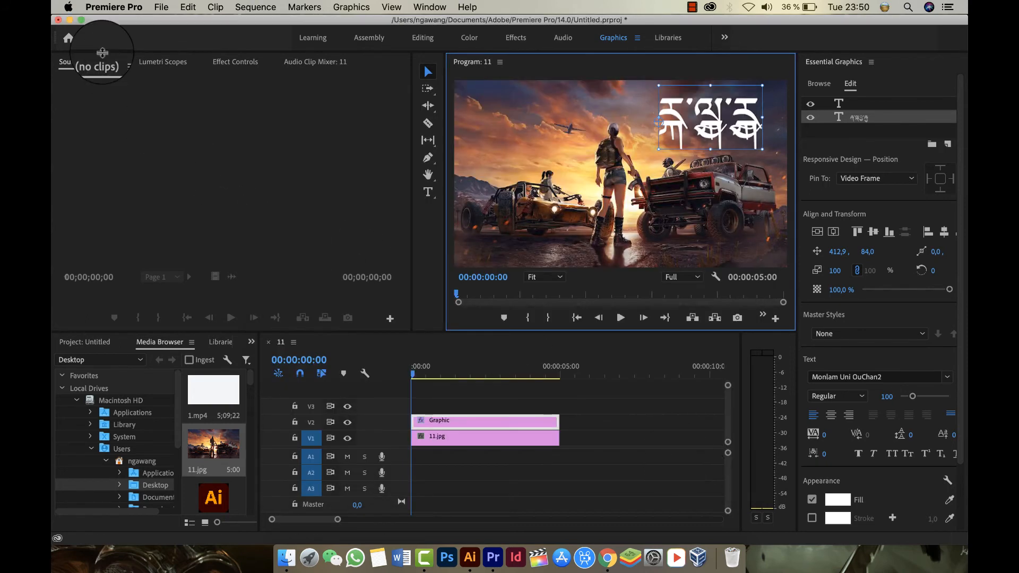
Step: Quit Premiere Pro without saving the project and launch it again
{"action": "left_click", "coordinate": [114, 7]}
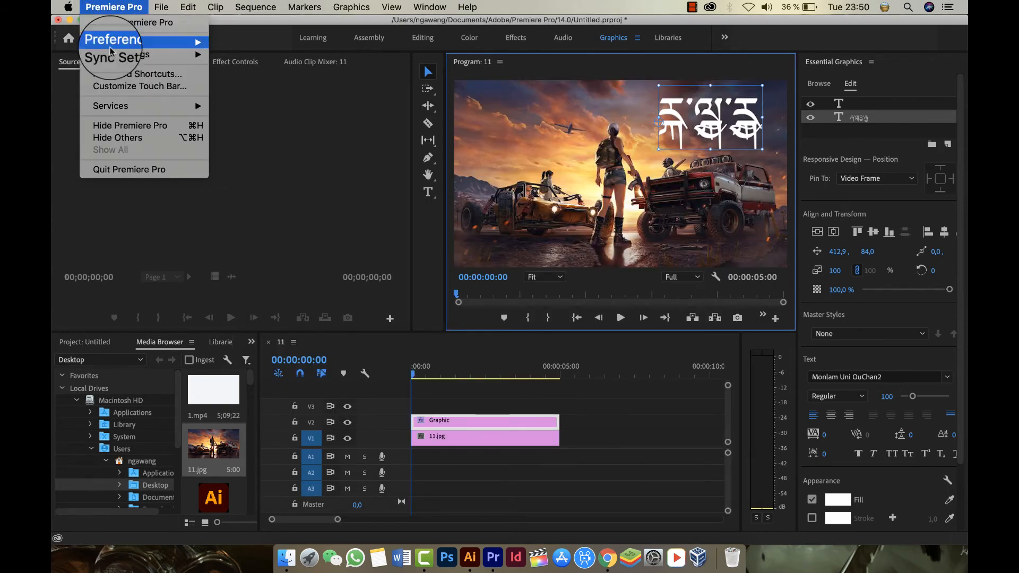
{"action": "left_click", "coordinate": [126, 170]}
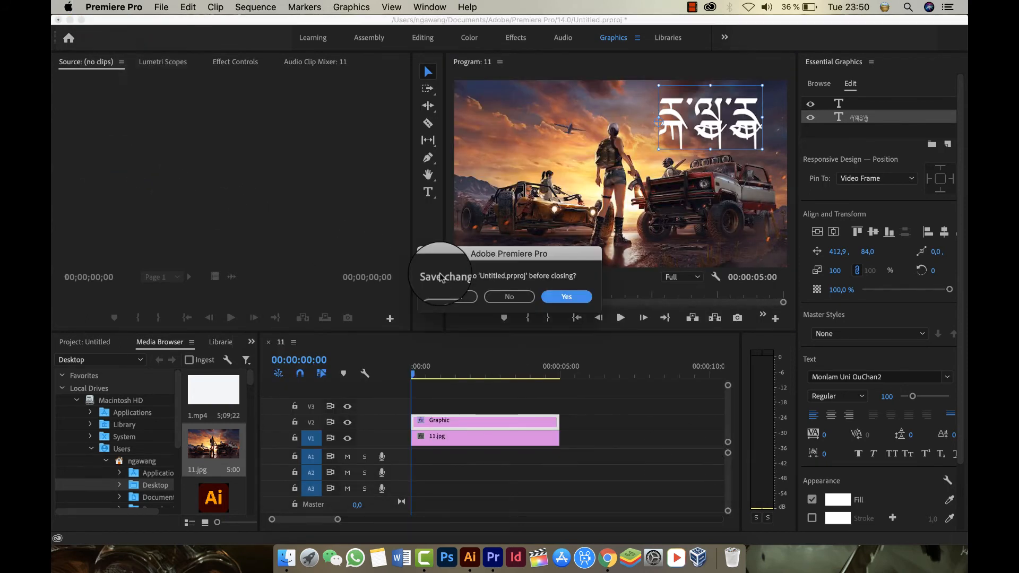
{"action": "left_click", "coordinate": [508, 298]}
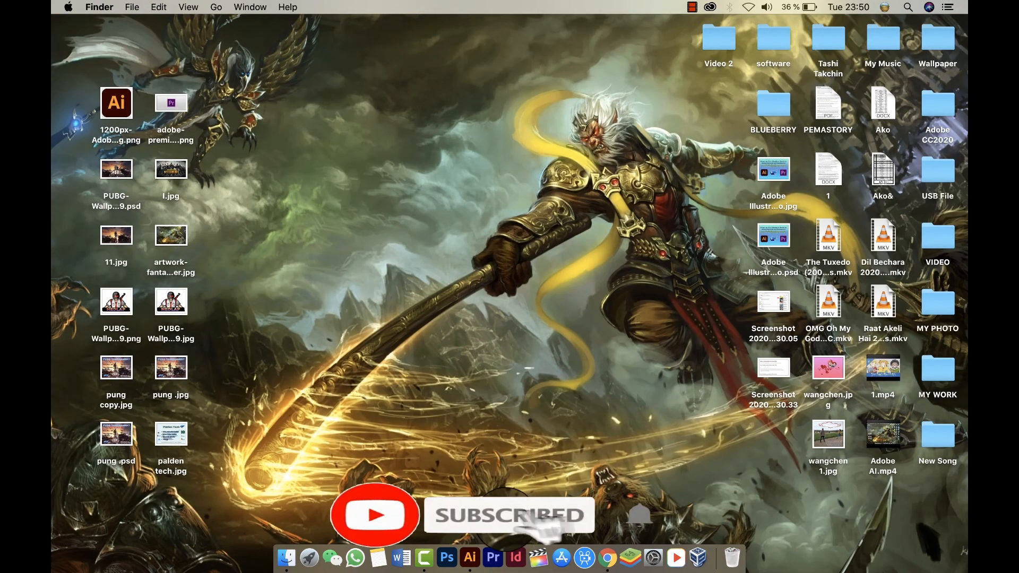
{"action": "left_click", "coordinate": [493, 557]}
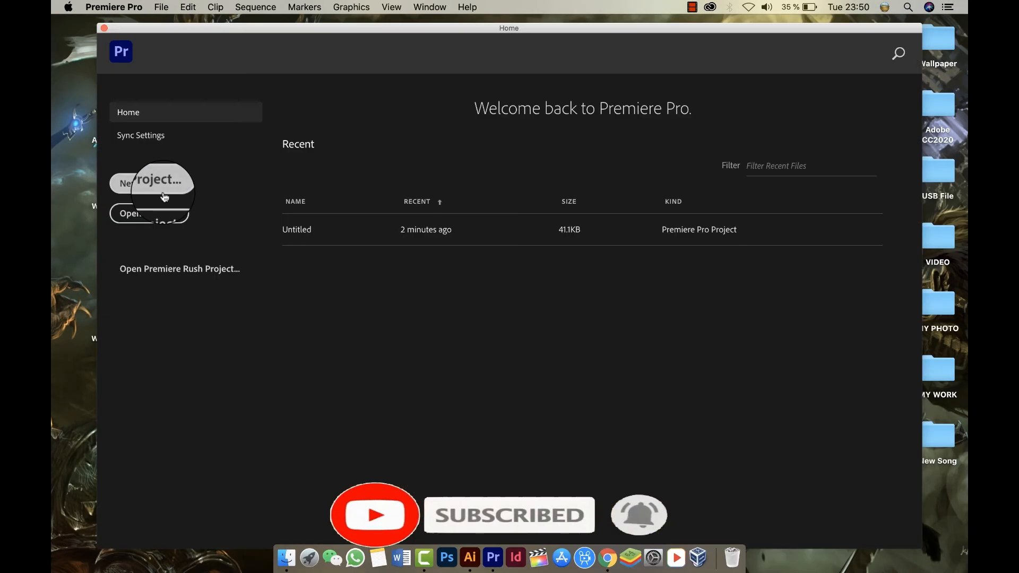
Step: Create a new project named Untitled, overwriting the existing one, and make a sequence from 11.jpg in the Desktop folder
{"action": "left_click", "coordinate": [164, 198]}
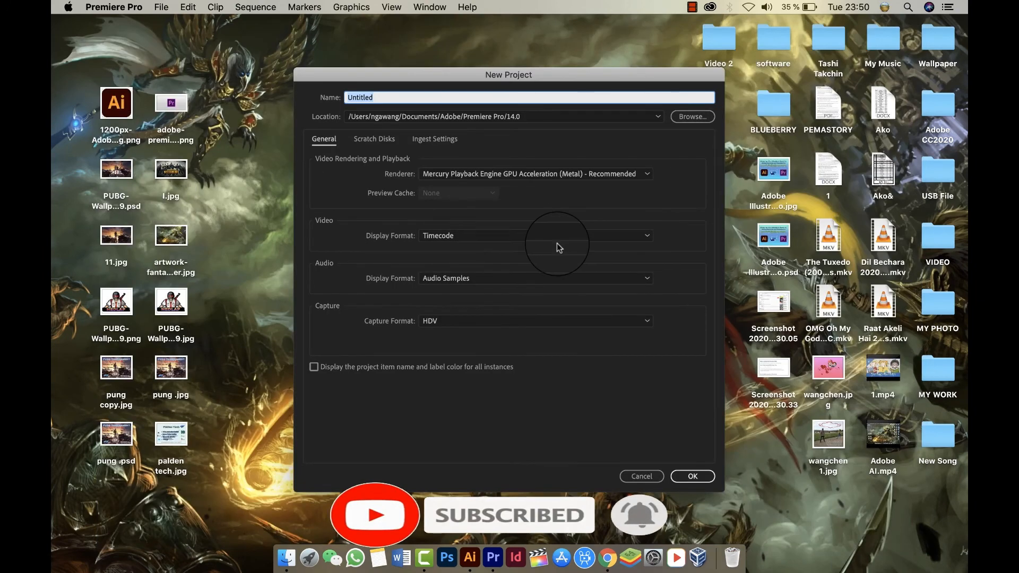
{"action": "left_click", "coordinate": [693, 476]}
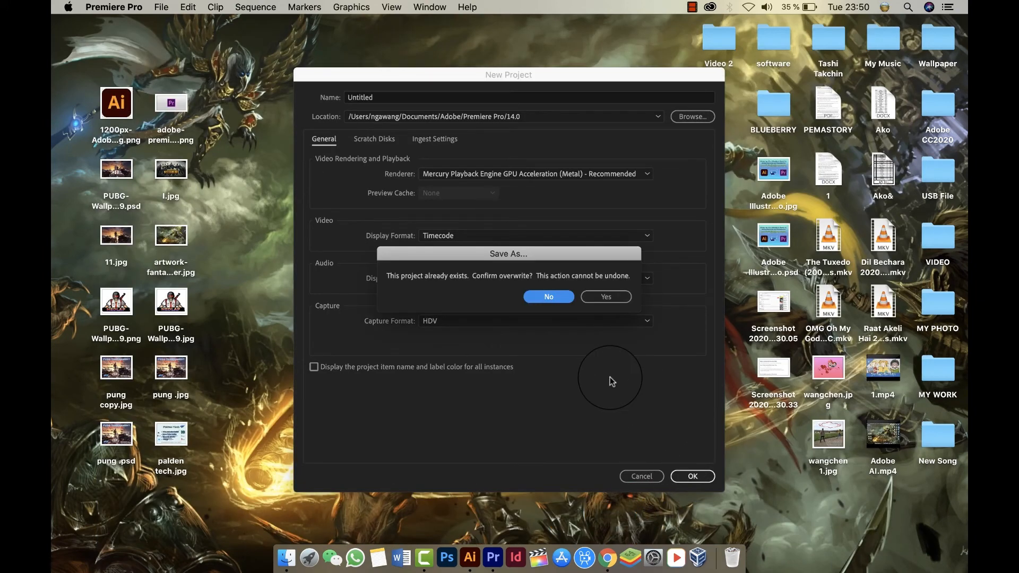
{"action": "left_click", "coordinate": [606, 297]}
{"action": "left_click", "coordinate": [159, 342]}
{"action": "left_click_drag", "start_coordinate": [198, 443], "coordinate": [311, 452]}
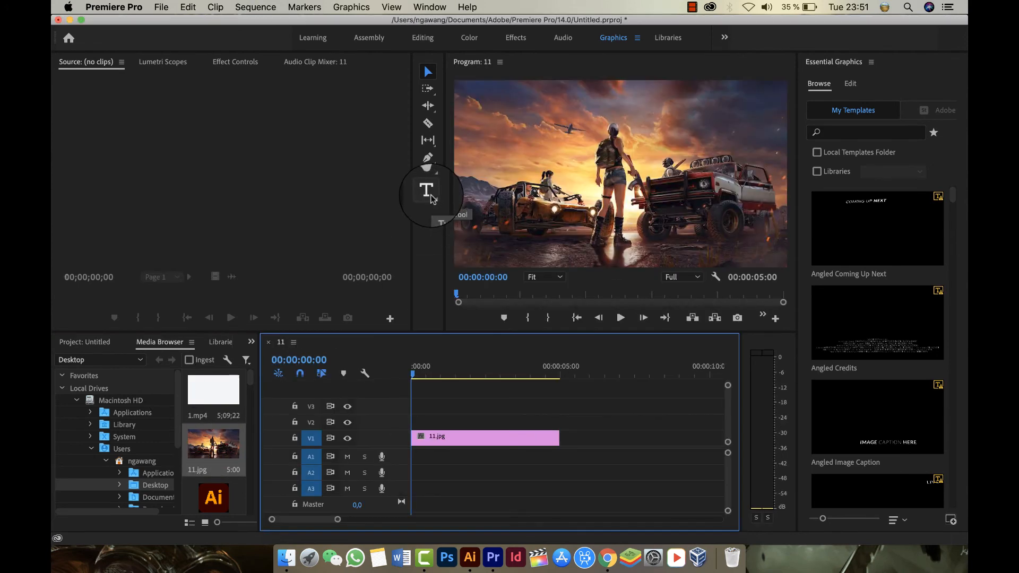
Step: Start a new text layer near the middle of the image and set its font to Monlam Uni OuChan2
{"action": "left_click", "coordinate": [431, 196]}
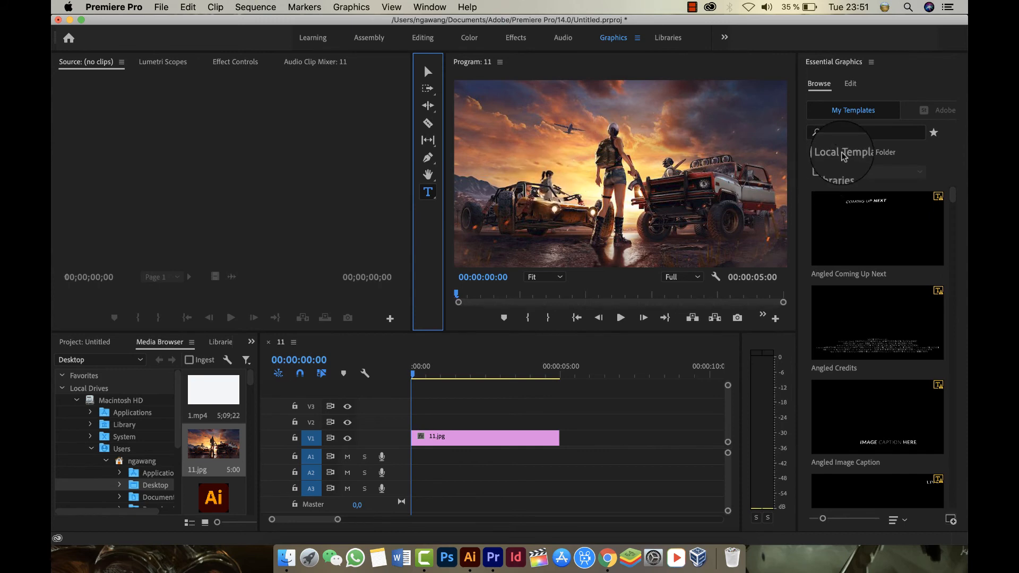
{"action": "left_click", "coordinate": [847, 86]}
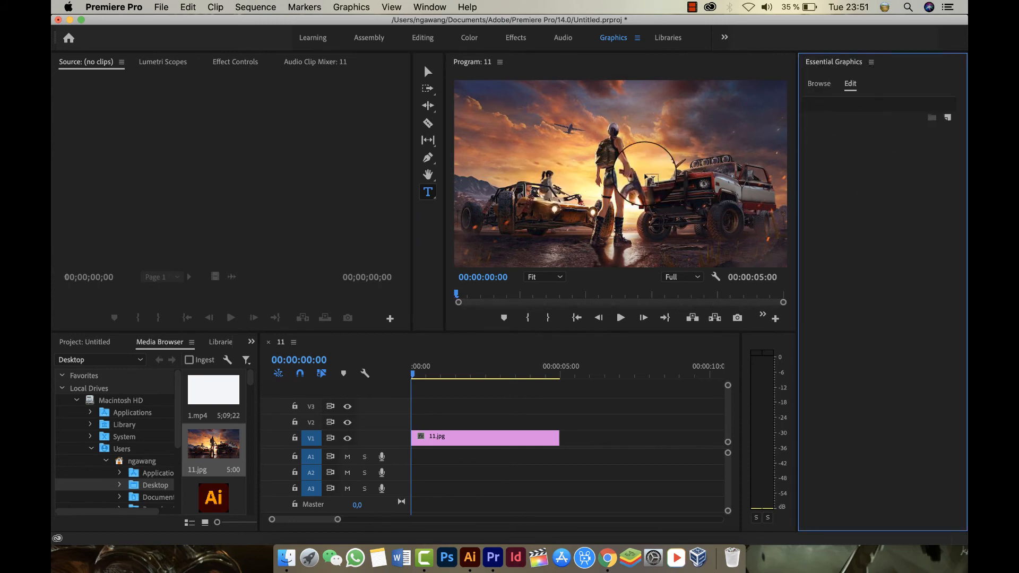
{"action": "left_click", "coordinate": [569, 164]}
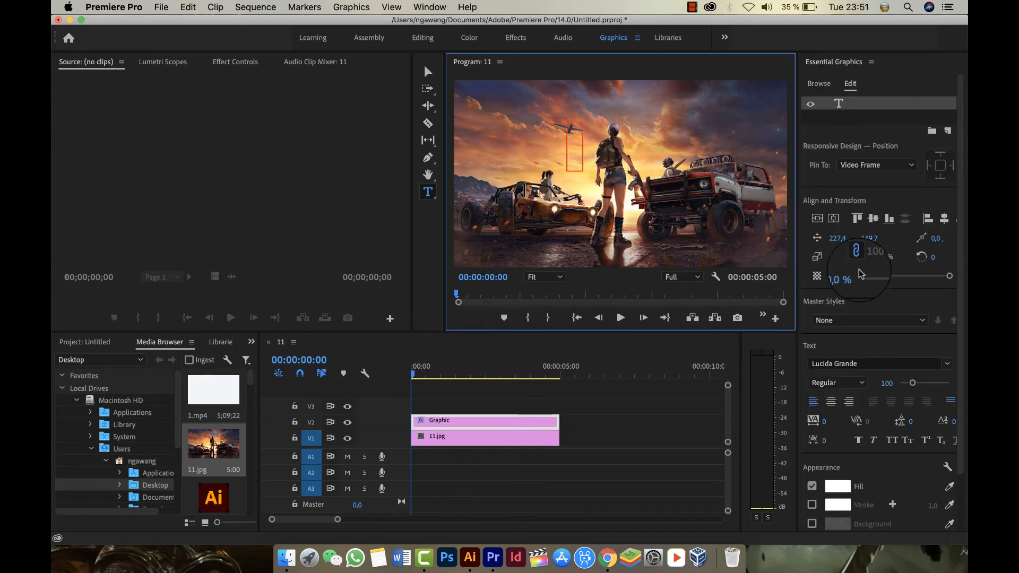
{"action": "left_click", "coordinate": [908, 364]}
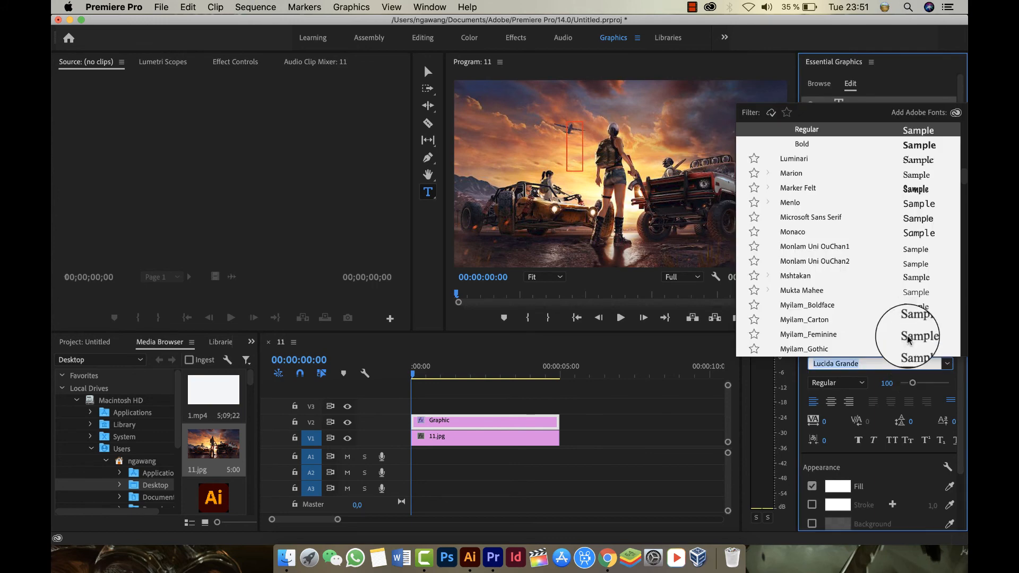
{"action": "left_click", "coordinate": [870, 261]}
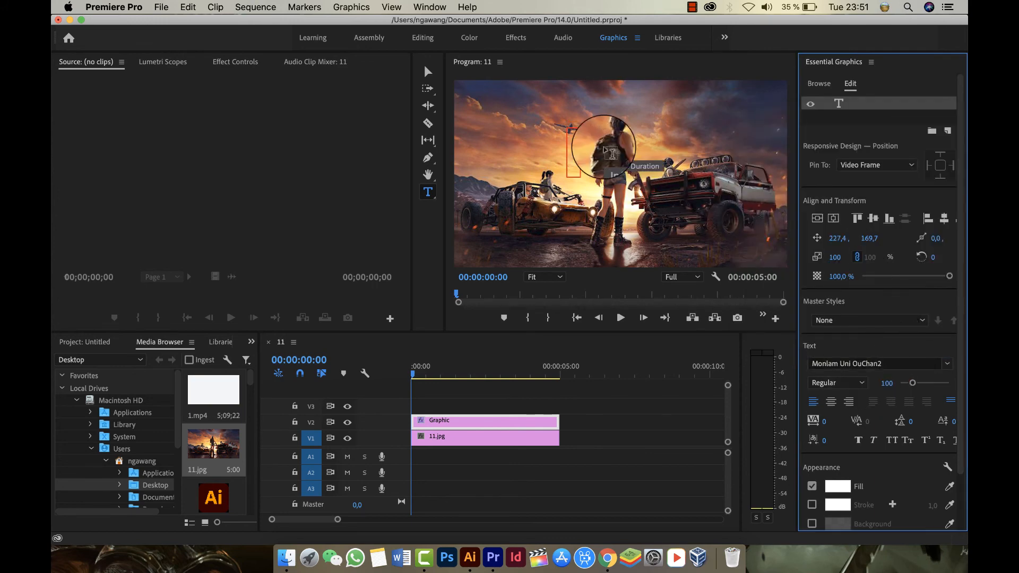
Step: Enter five Tibetan syllables with stacked letters into the new text layer
{"action": "left_click", "coordinate": [611, 154]}
{"action": "type", "text": "ྒ་ལ"}
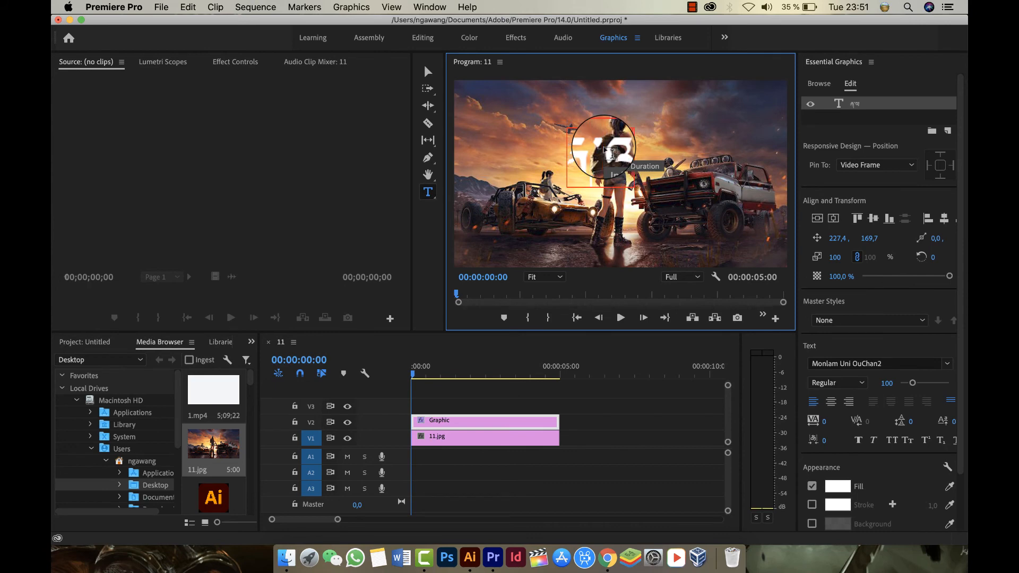
{"action": "type", "text": "་"}
{"action": "type", "text": "ཟ"}
{"action": "type", "text": "ཏུ"}
{"action": "type", "text": "་སྐྱ་"}
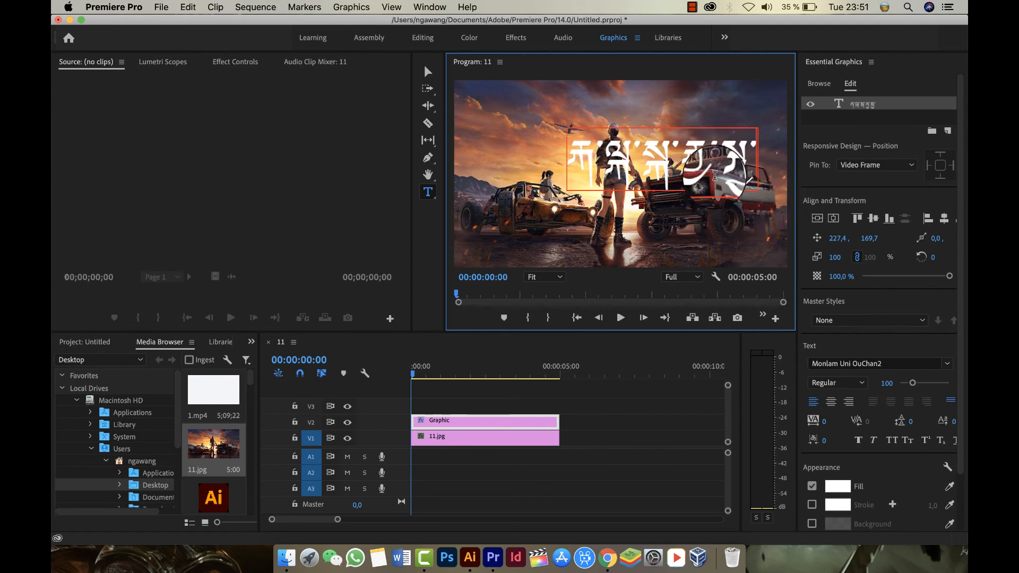